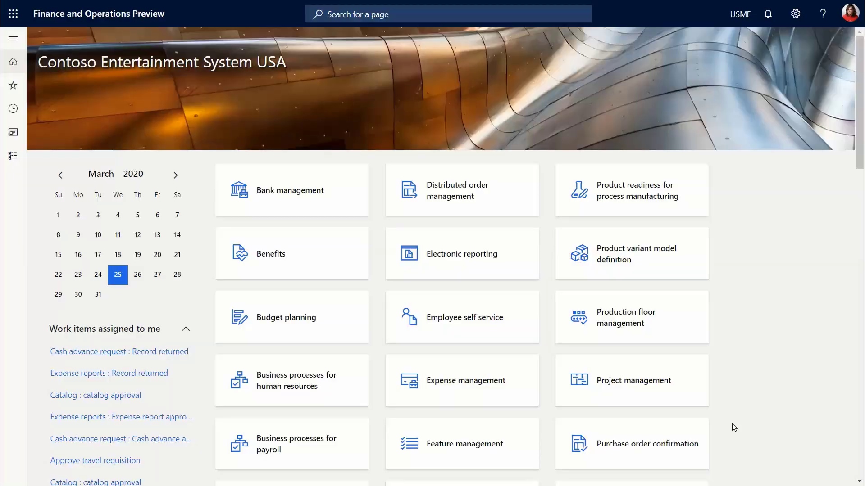
Search for 'legal entities' and open the Legal entities page
left_click(375, 18)
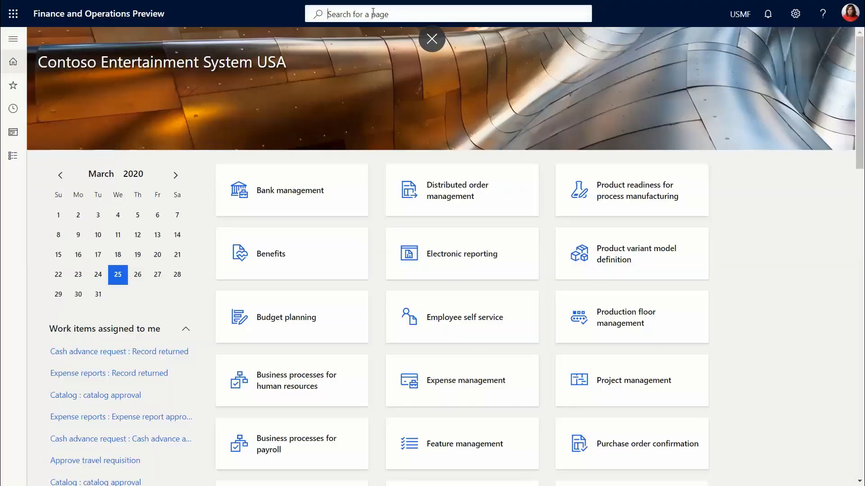
type("legal entities")
key("ctrl+a")
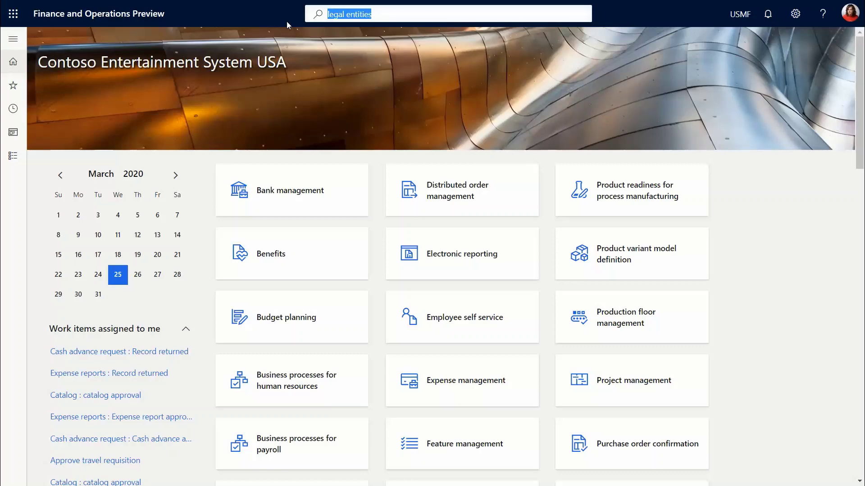
key("Return")
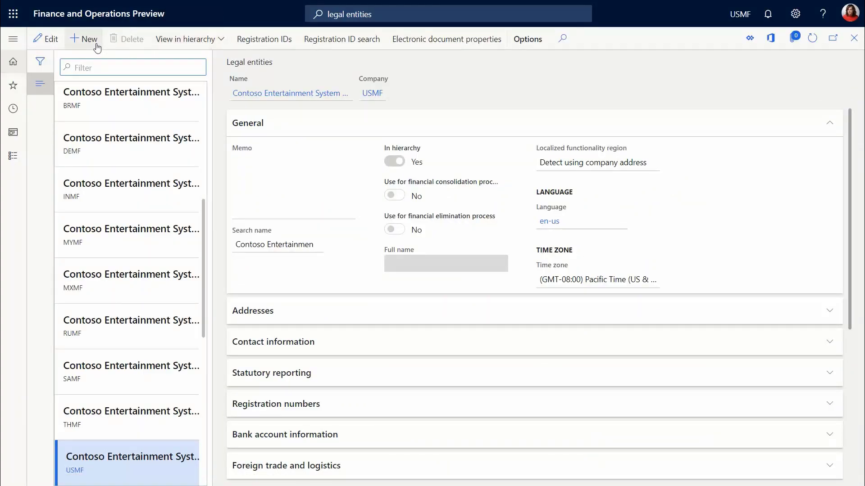
Create legal entity usm3 with company ID usm3 and country/region USA
left_click(95, 42)
type("us")
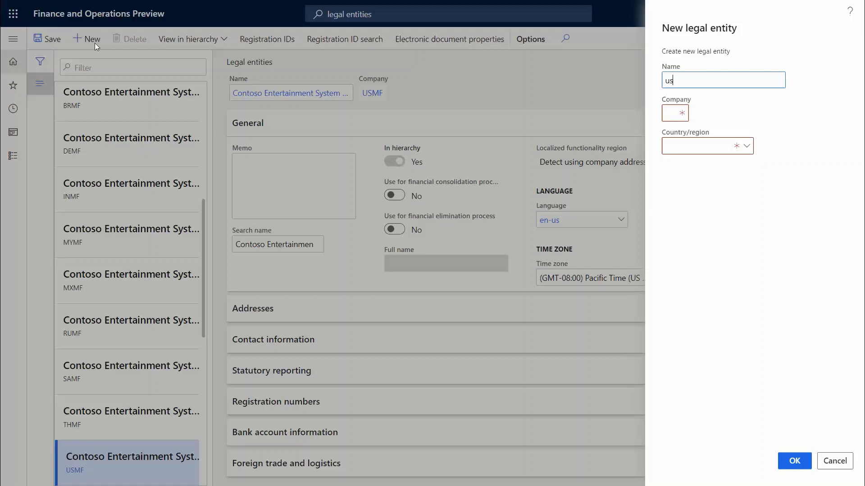
type("m3")
key("Tab")
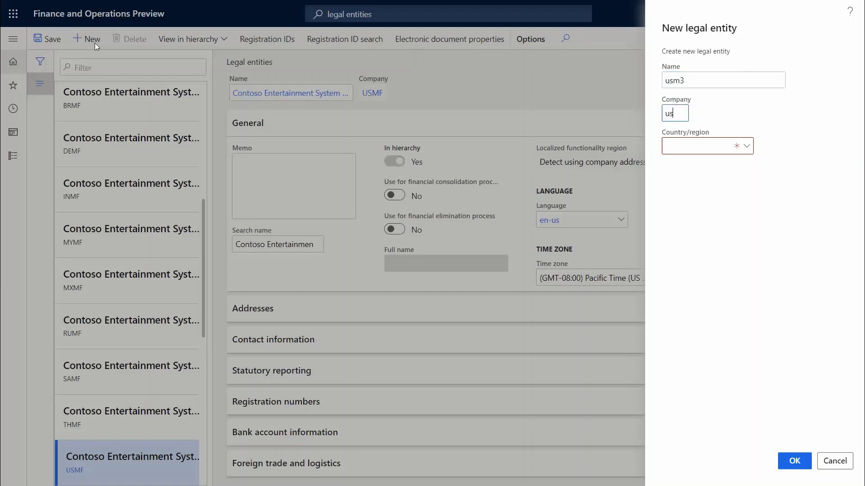
type("usm3")
key("Tab")
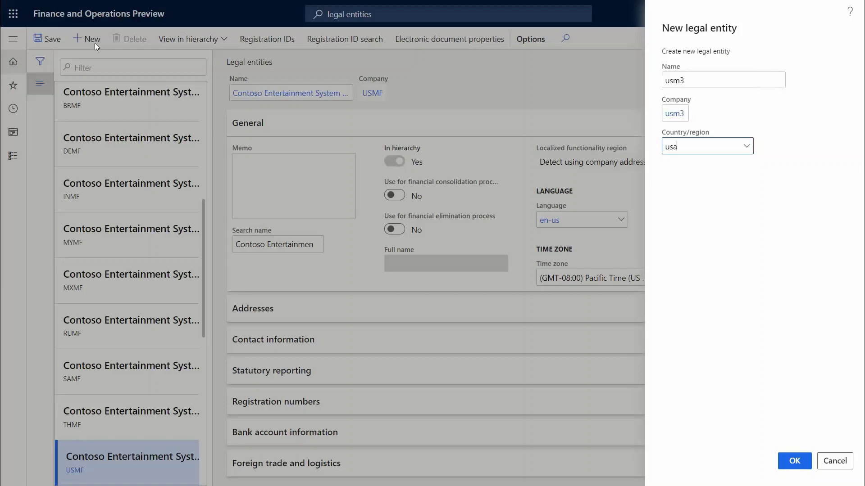
key("Tab")
key("Return")
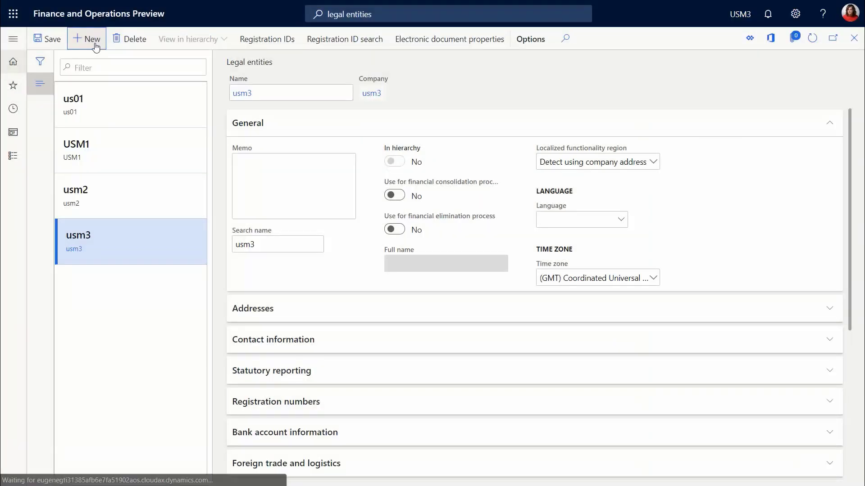
Open the Ledger page and switch the company to usm3
left_click(428, 15)
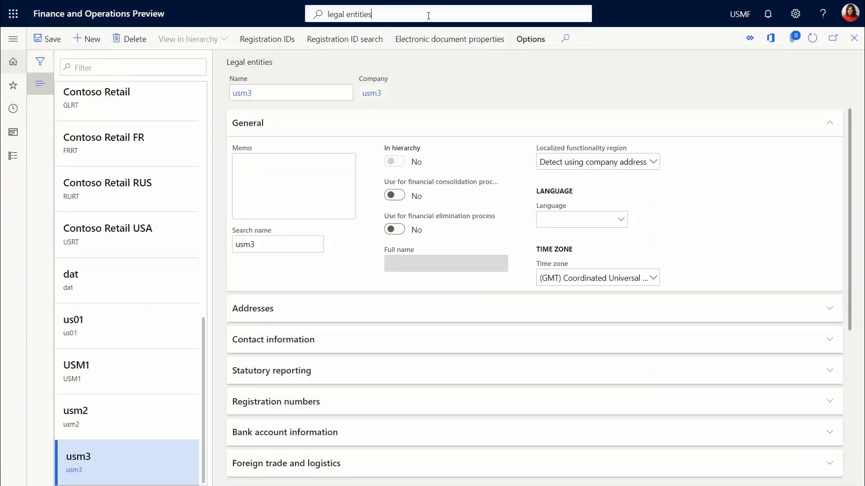
type("ledger")
key("ctrl+a")
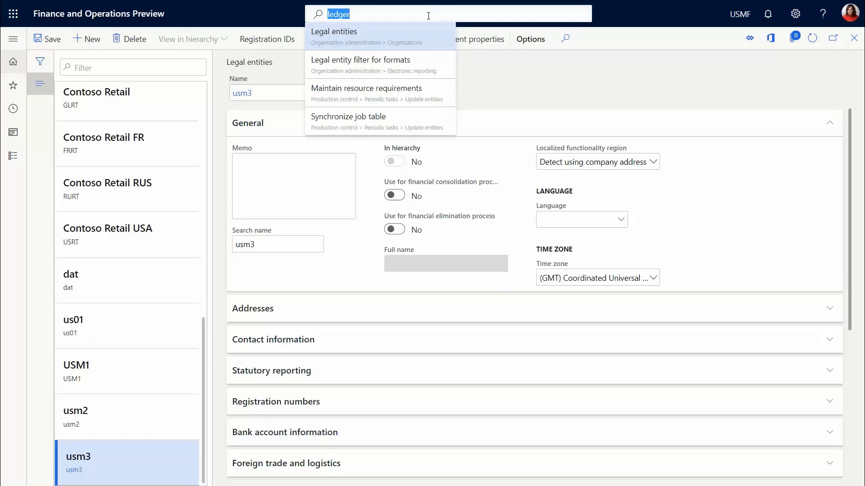
key("Return")
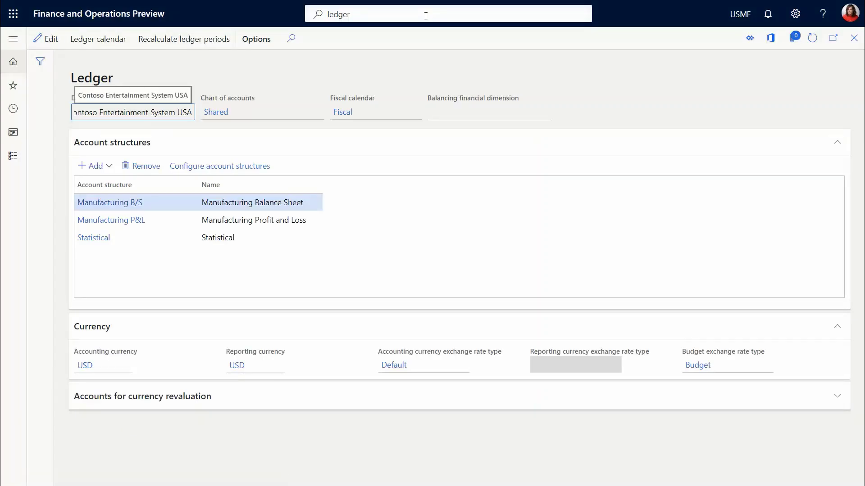
left_click(740, 14)
type("u")
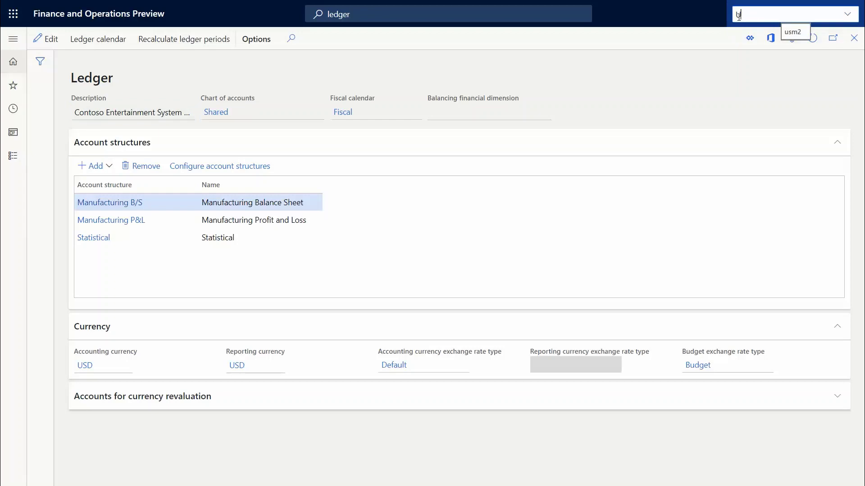
type("sm")
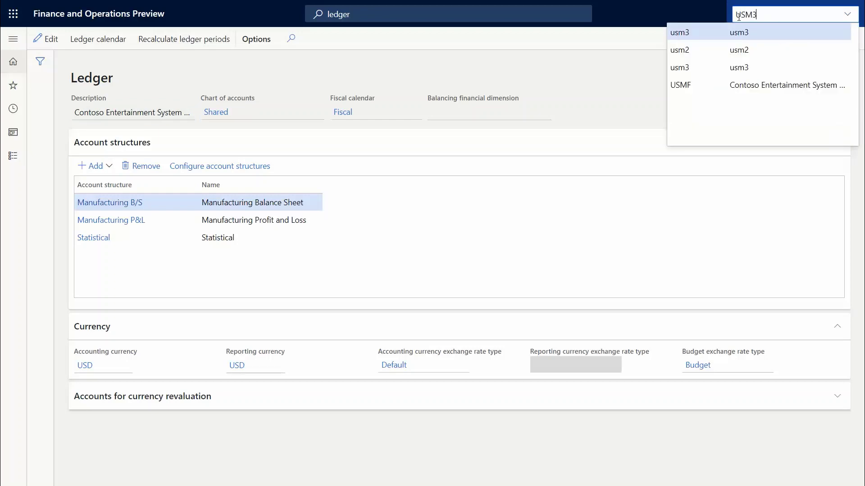
type("3")
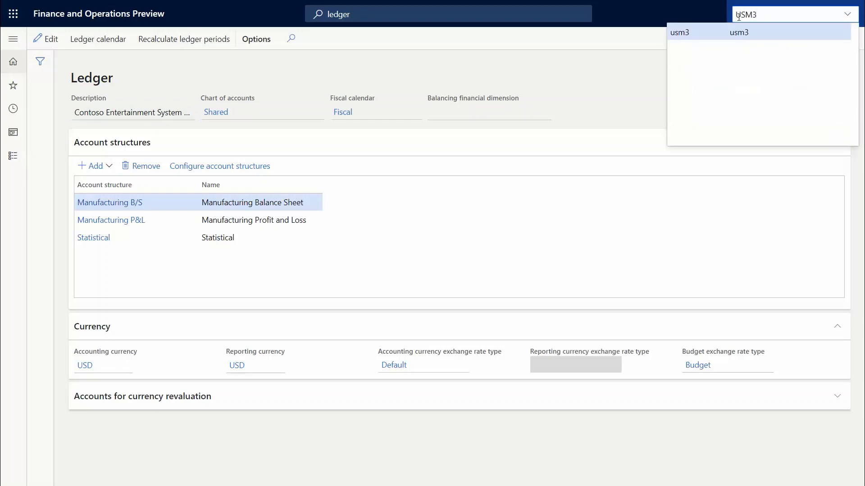
left_click(719, 32)
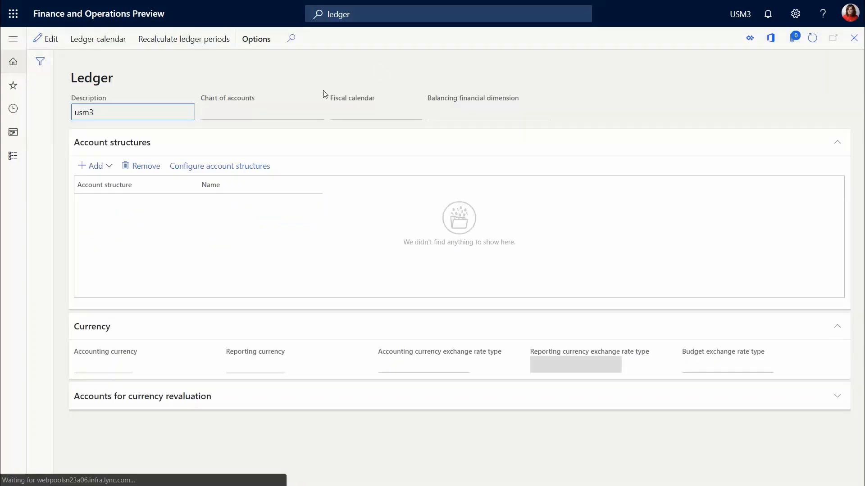
Set the ledger's chart of accounts to Shared and fiscal calendar to Cal
left_click(51, 38)
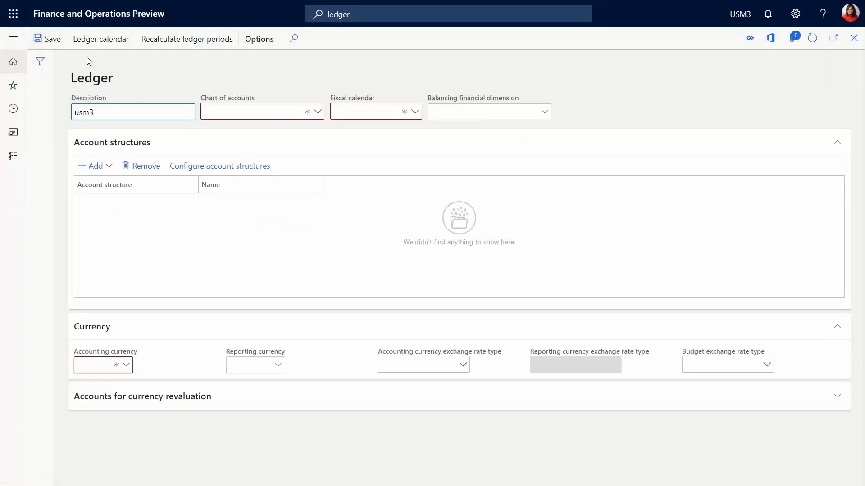
left_click(251, 112)
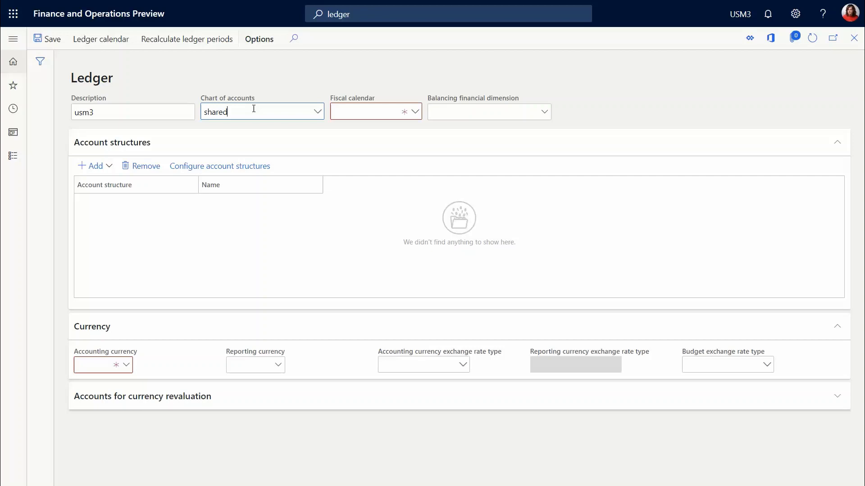
key("Tab")
type("cal")
key("Tab")
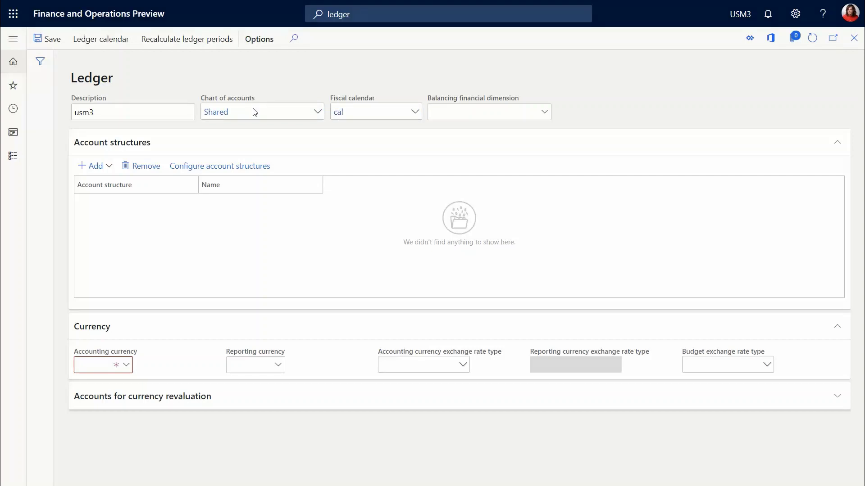
Set accounting and reporting currencies to USD and exchange rate type to Default
left_click(80, 368)
type("usd")
key("Tab")
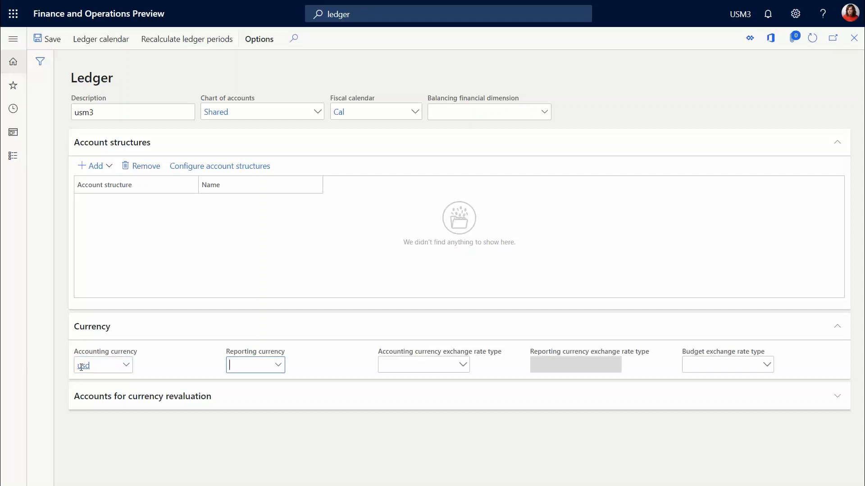
type("usd")
key("Tab")
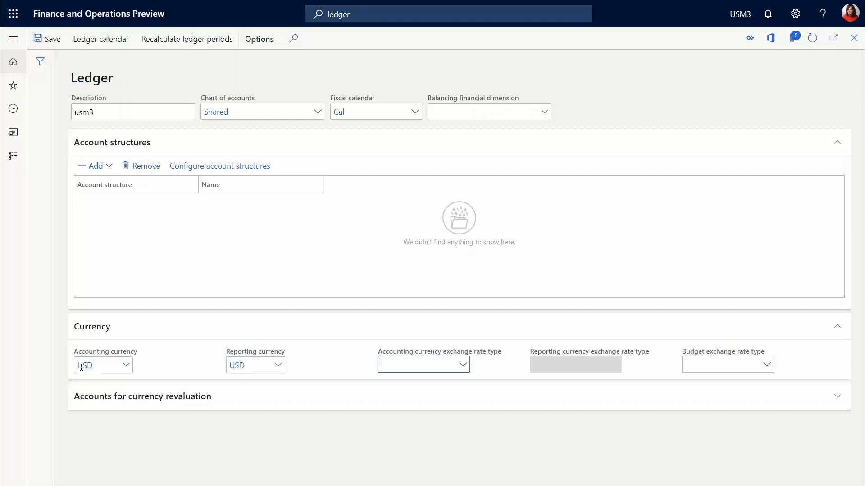
type("default")
key("Tab")
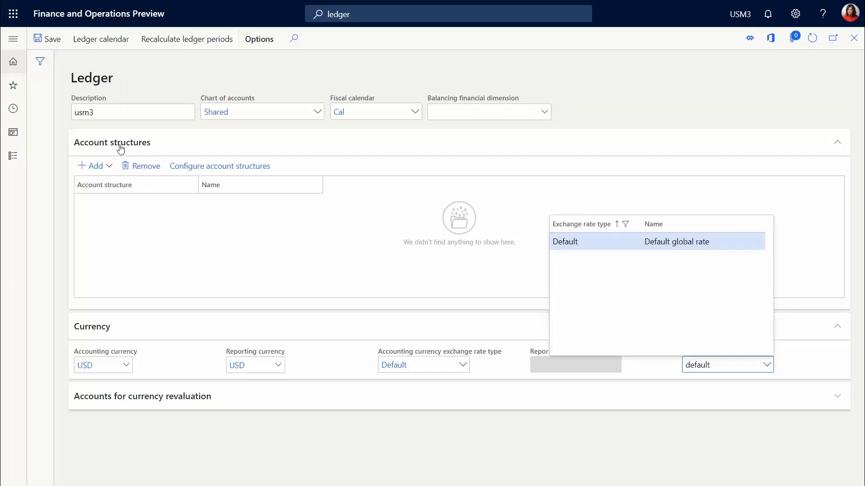
Add the Manufacturing B/S account structure to the ledger
left_click(96, 167)
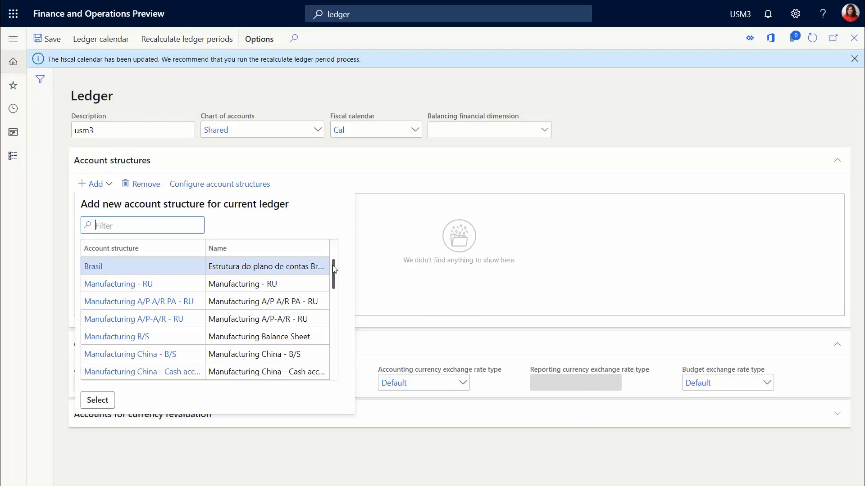
left_click(191, 335)
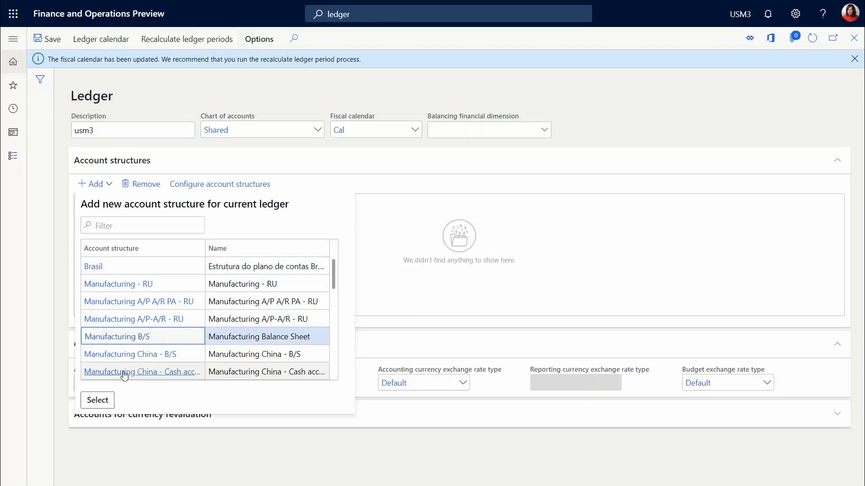
left_click(108, 396)
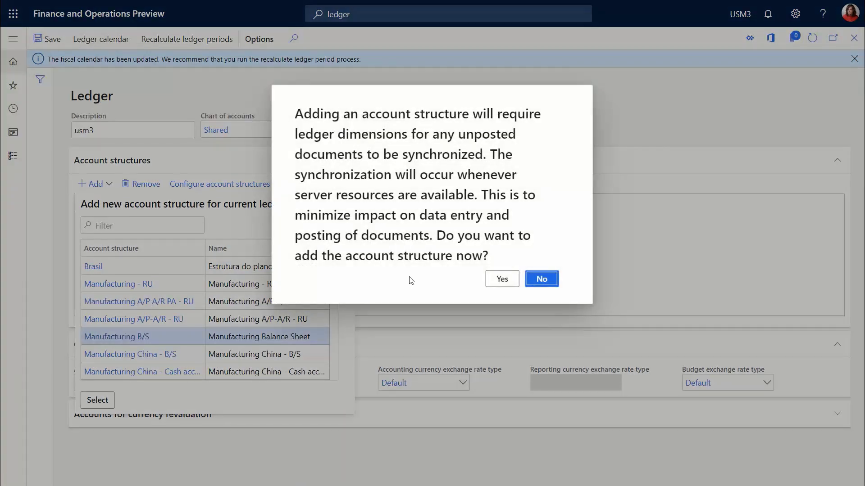
left_click(499, 278)
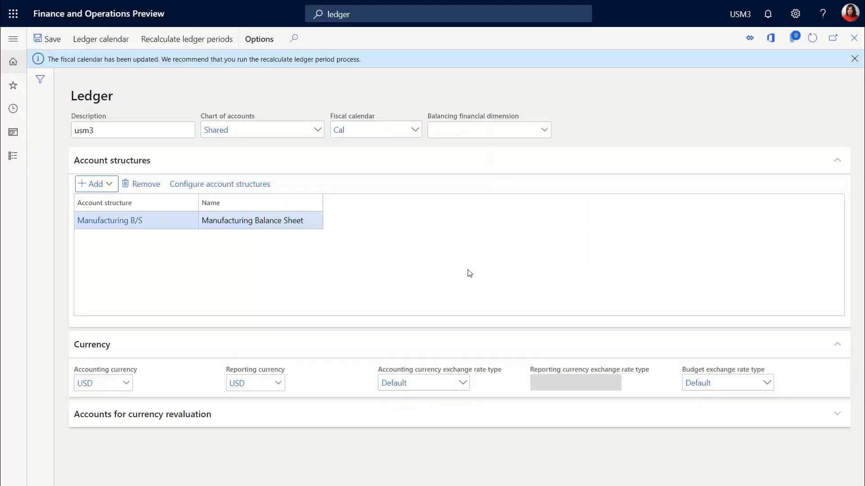
Add the Manufacturing P&L account structure to the ledger
left_click(110, 185)
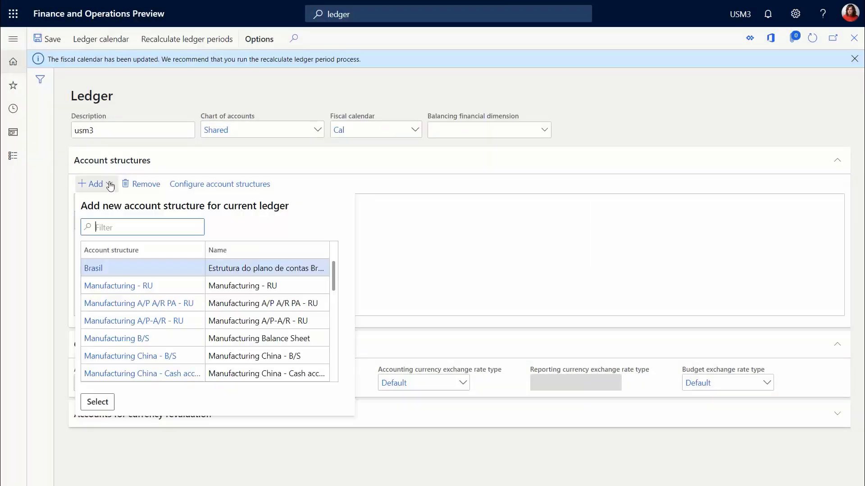
left_click_drag(334, 288, 333, 314)
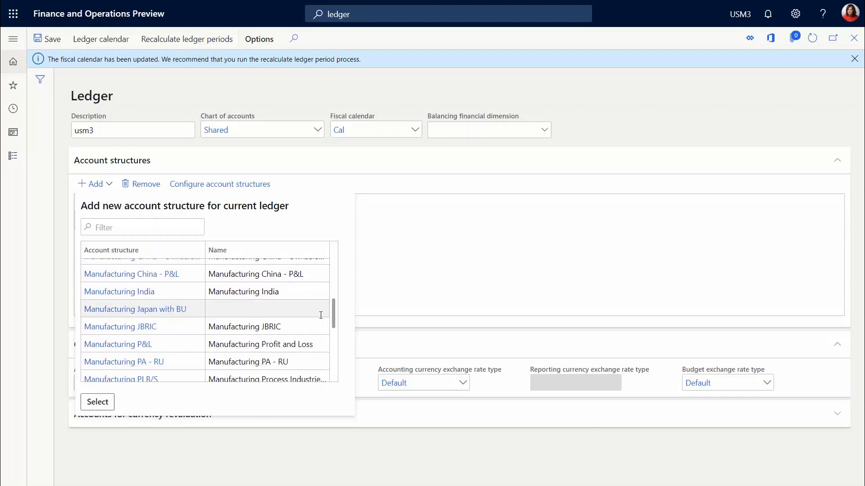
left_click(233, 345)
left_click(113, 398)
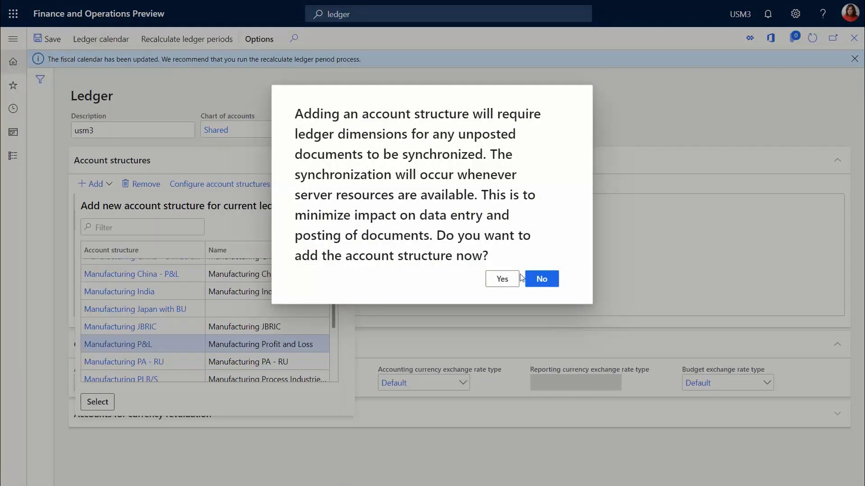
left_click(488, 283)
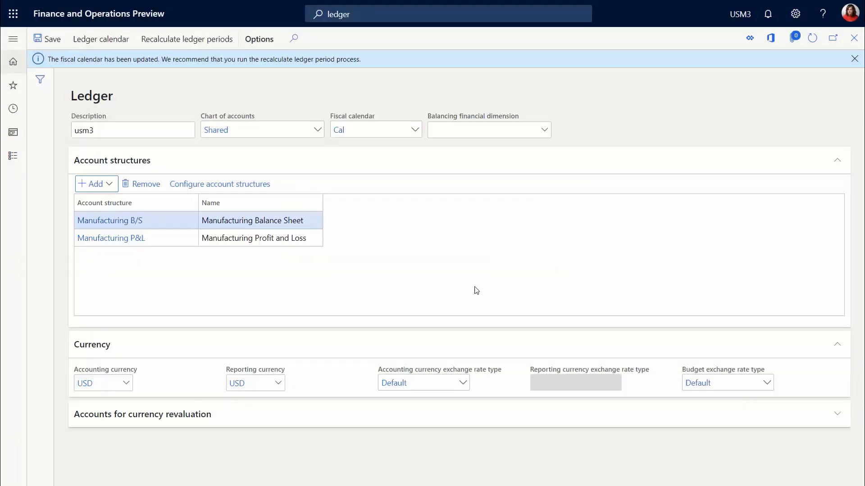
Add the Statistical account structure to the ledger
left_click(109, 184)
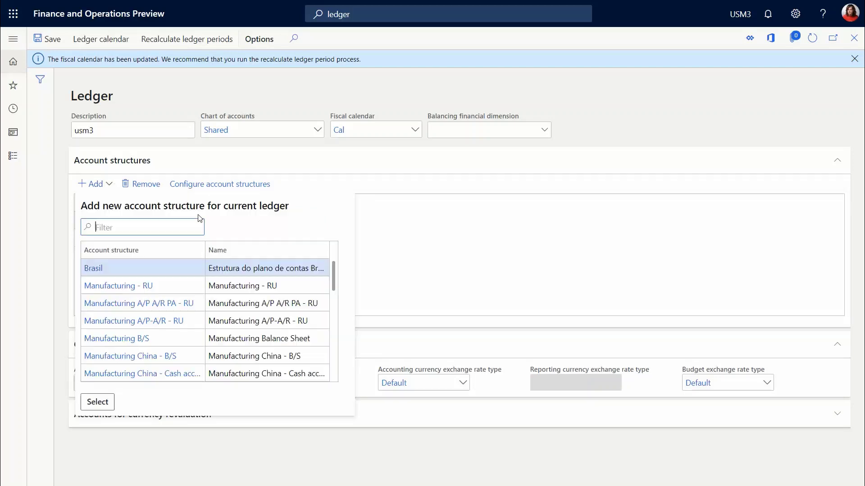
left_click_drag(333, 275, 329, 381)
left_click(169, 373)
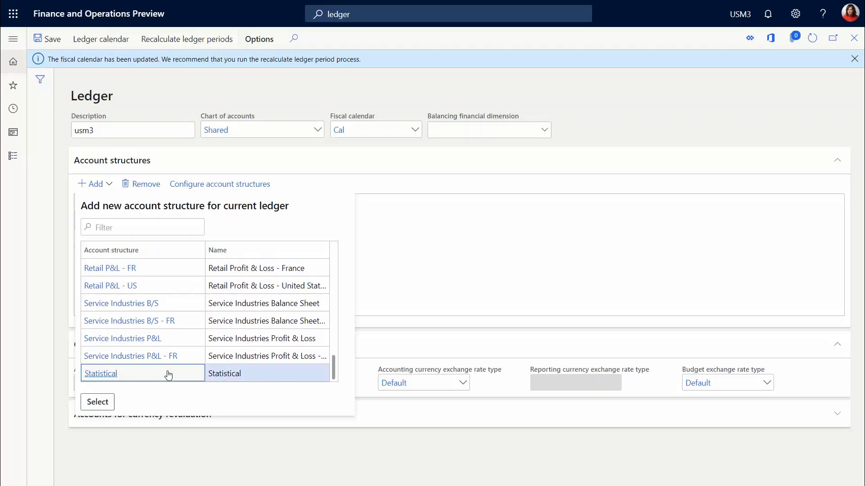
left_click(105, 404)
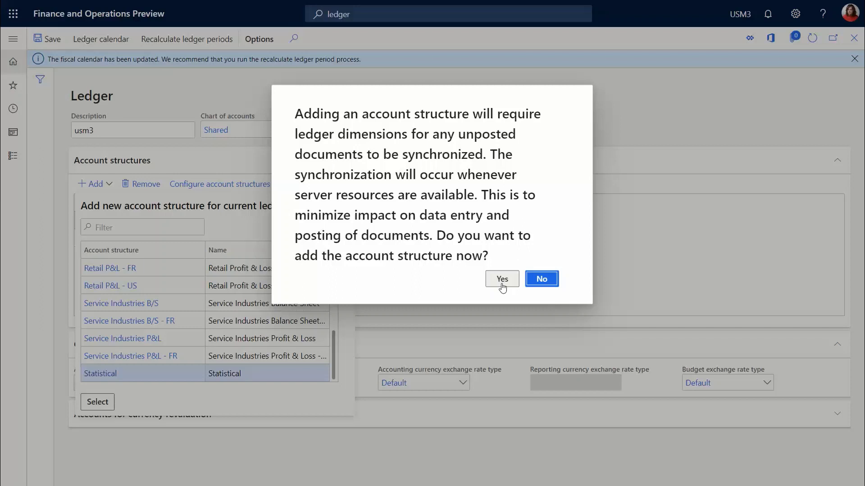
left_click(503, 280)
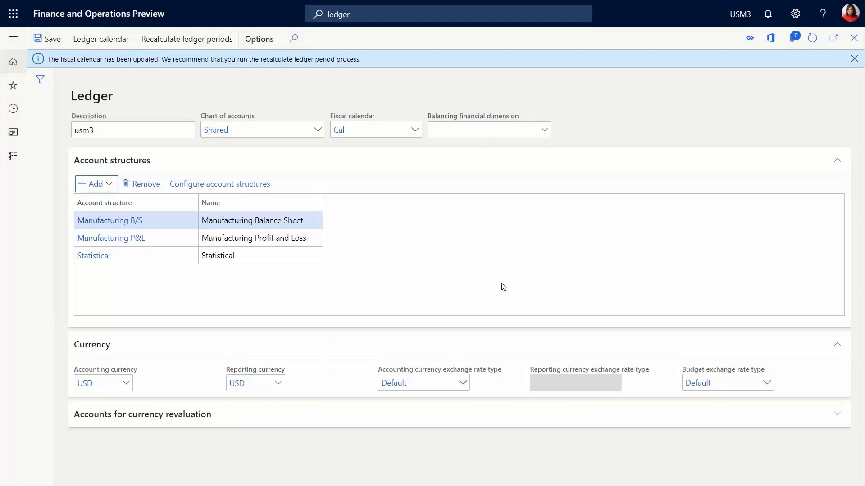
Save the usm3 ledger setup and switch the company to USMF
left_click(56, 44)
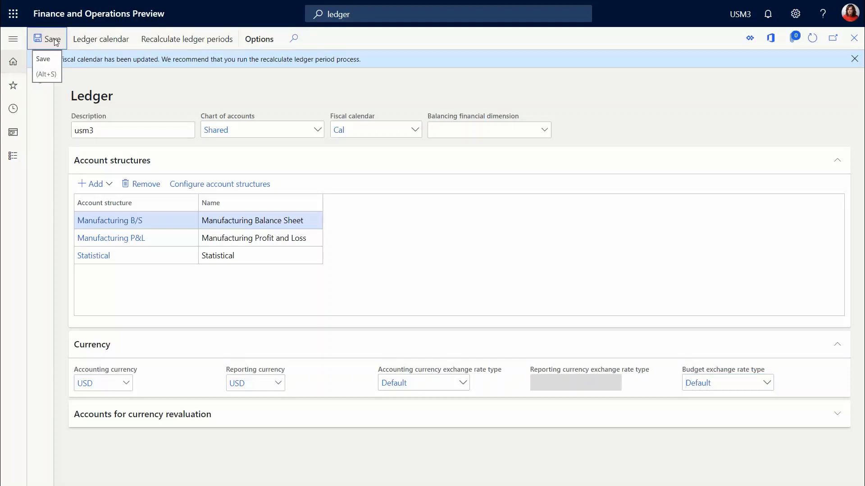
left_click(742, 13)
type("USMF")
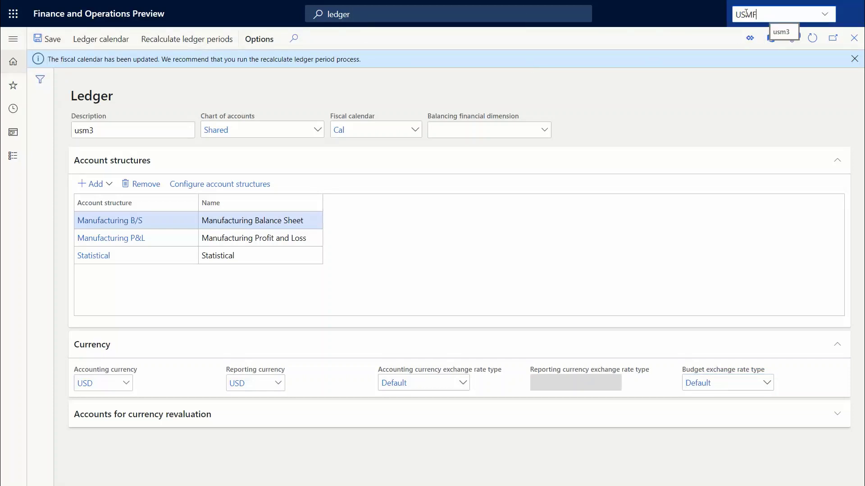
key("Return")
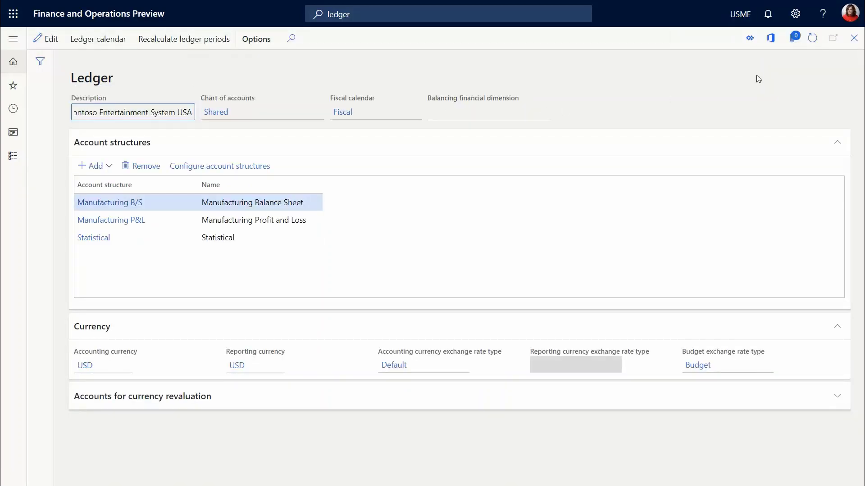
Load the URL ?mi=SysClassRunner&cls=EugeneGtiCopyCompany&cmp=USMF to run the copy class
key("F11")
left_click(525, 28)
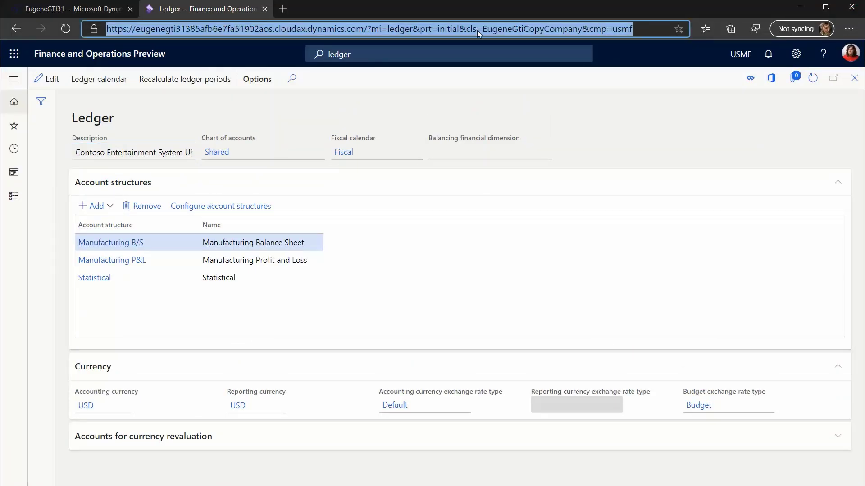
left_click(413, 28)
left_click_drag(369, 30, 824, 54)
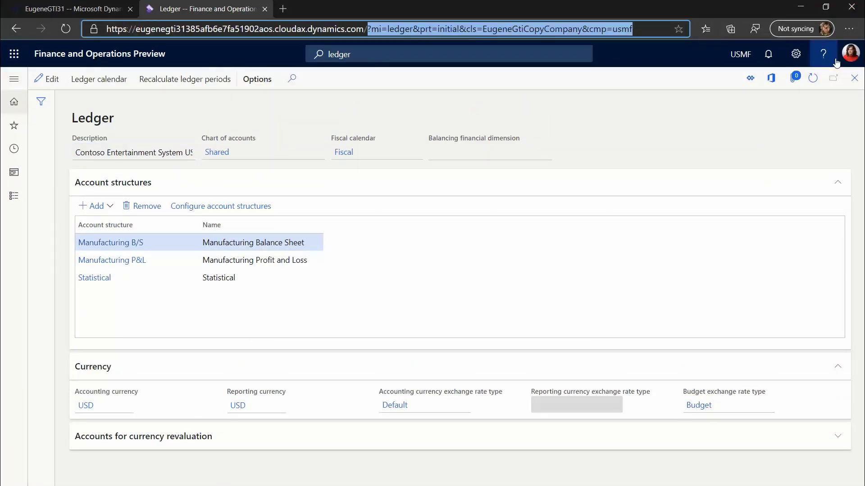
type("?mi=SysClassRunner&prt=initial&cls=EugeneGtiCopyCompany&cmp=USMF")
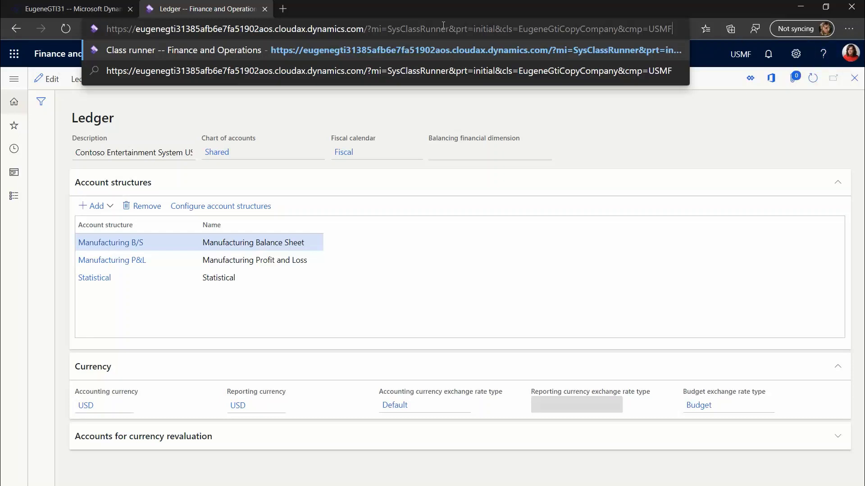
left_click(368, 29, "shift")
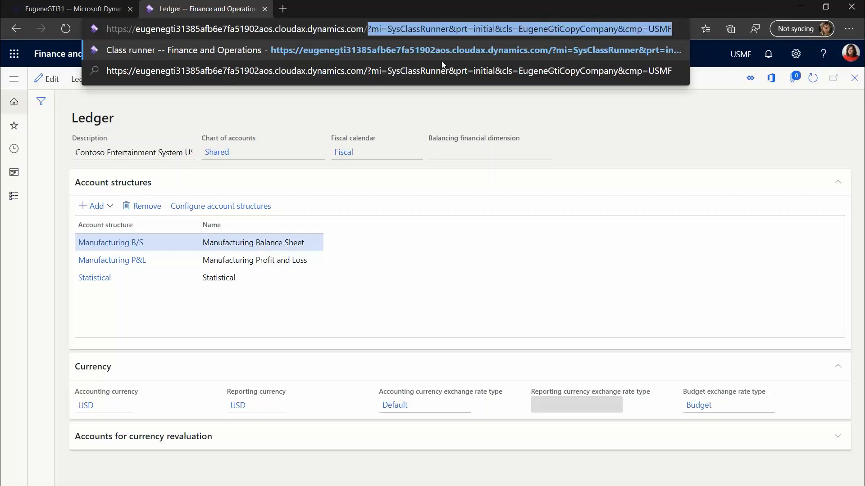
left_click(673, 28)
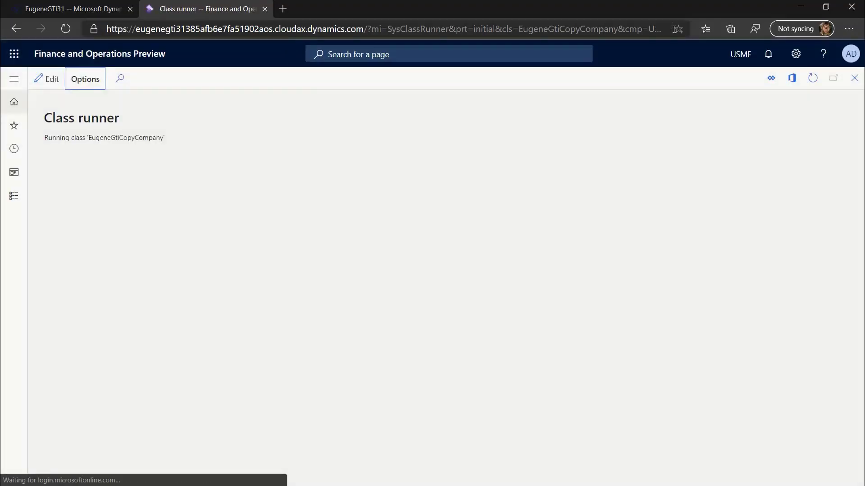
In the Copy company dialog, choose USMF as the source and usm3 as the target
key("F11")
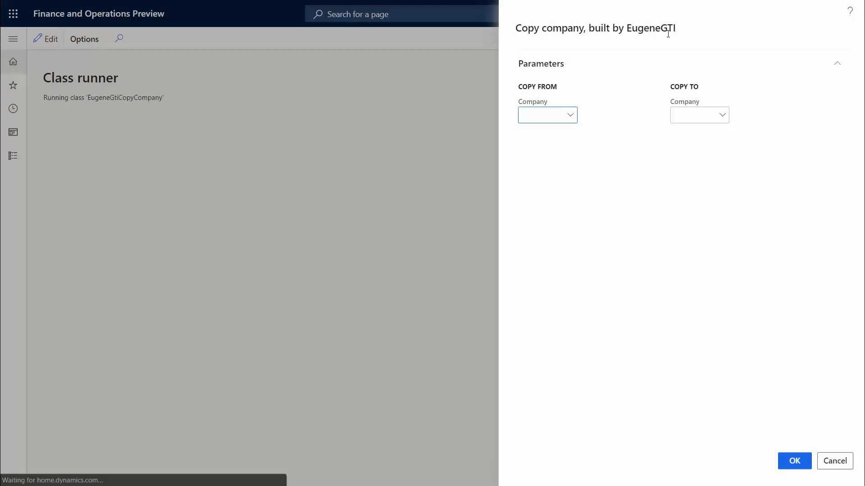
left_click(571, 116)
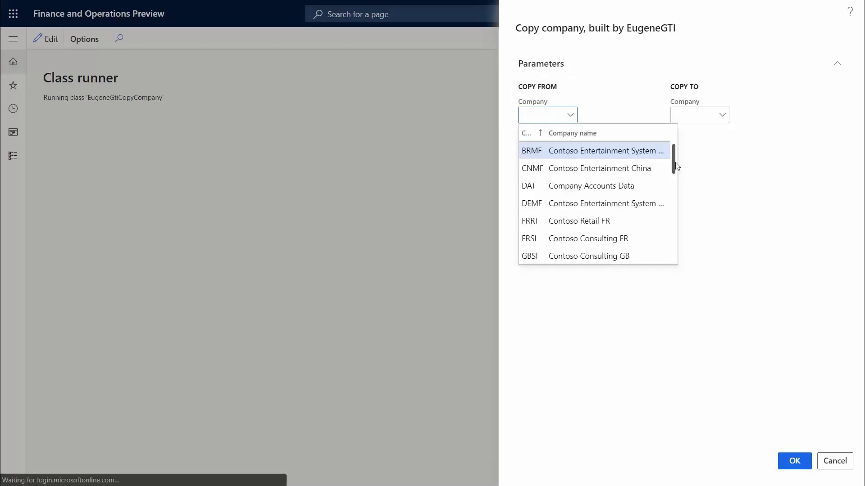
left_click_drag(674, 161, 677, 252)
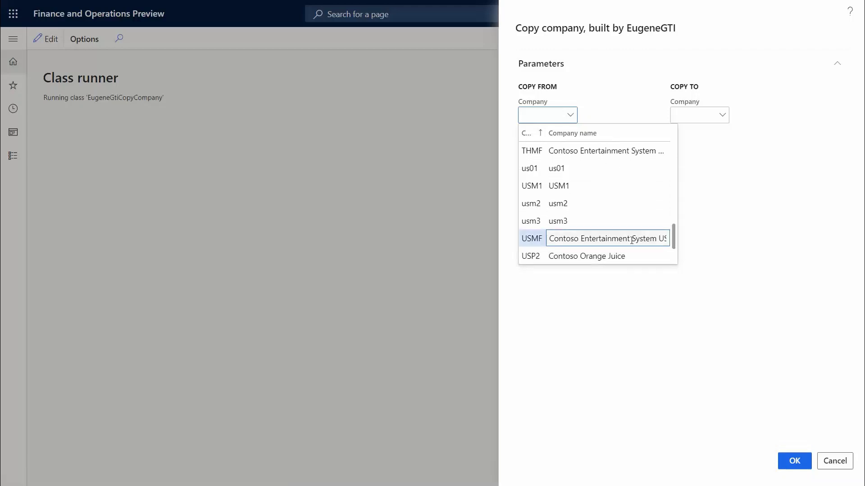
left_click(662, 239)
left_click(720, 115)
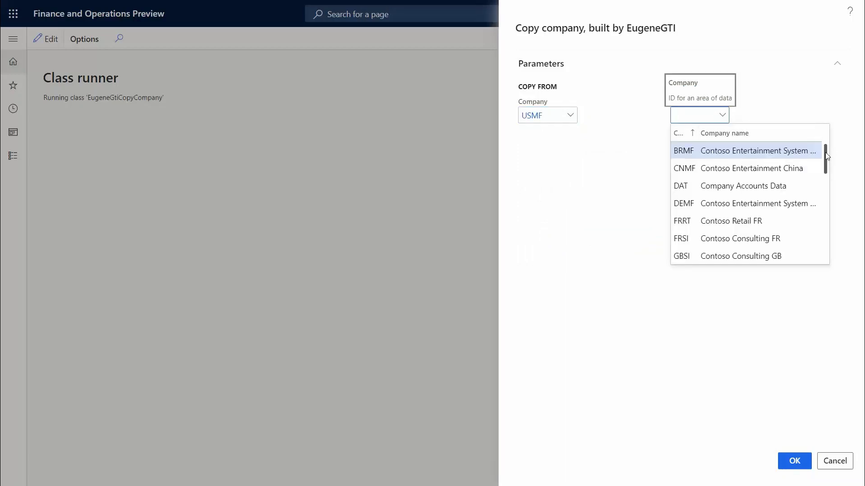
left_click_drag(825, 158, 830, 247)
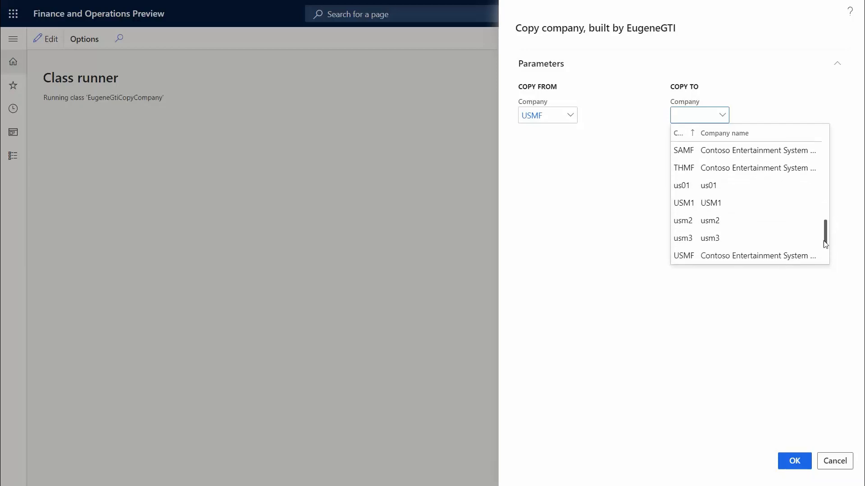
left_click(739, 239)
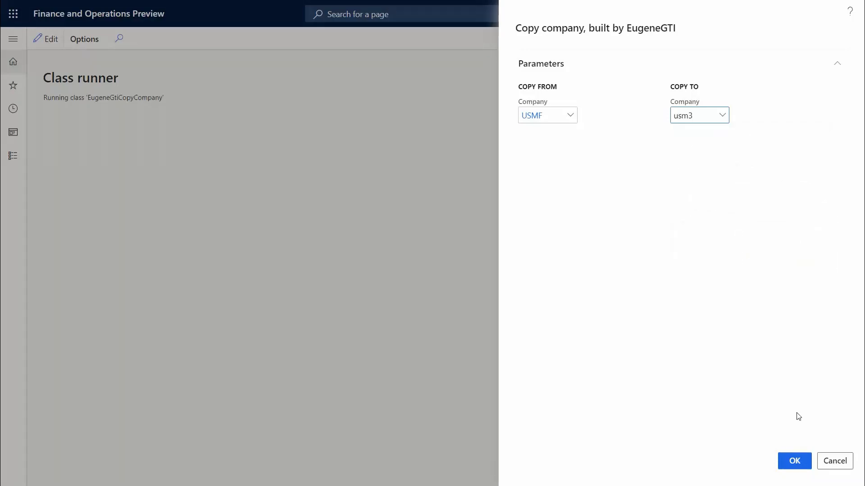
Run the USMF-to-usm3 copy and wait for the 19691 tables processed message
left_click(797, 465)
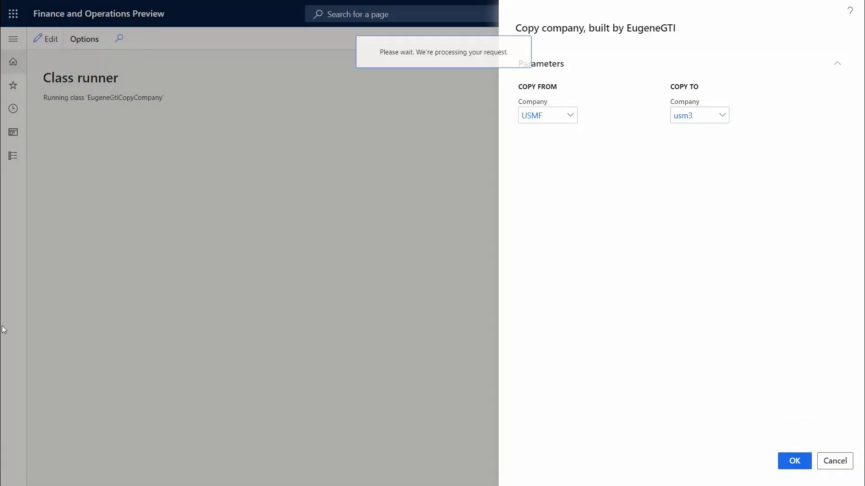
key("super")
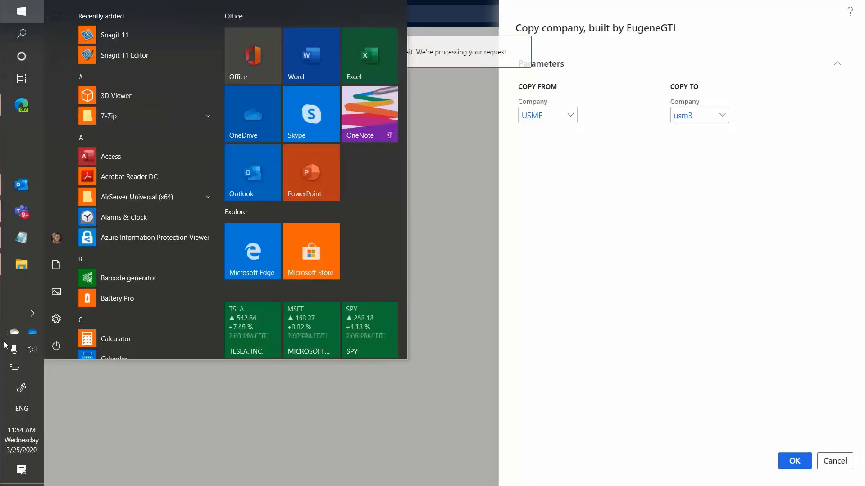
key("super")
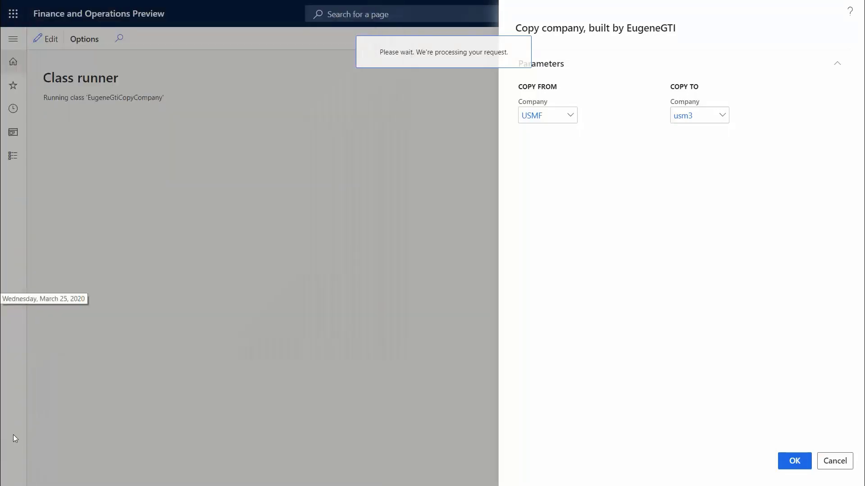
key("super")
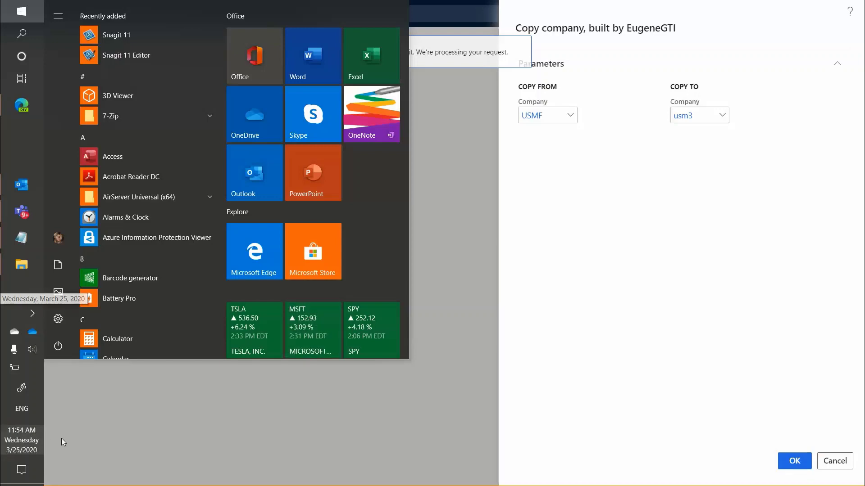
key("super")
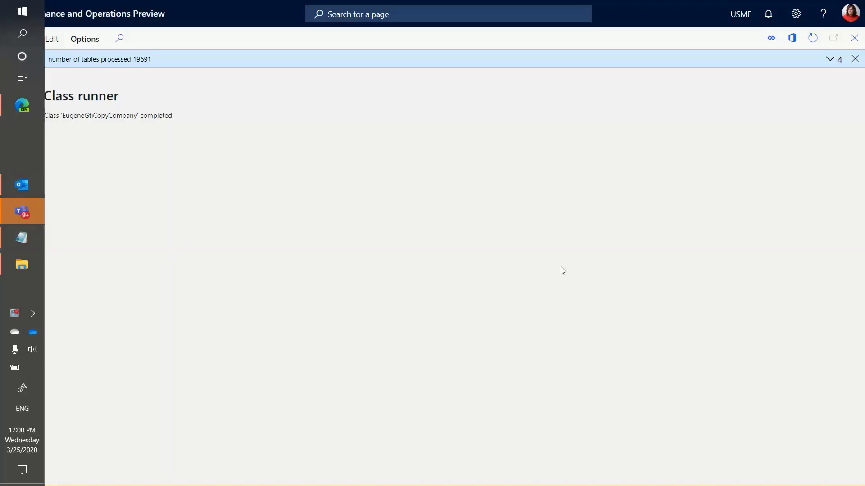
Dismiss the Start menu and close the Class runner page back to the dashboard
left_click_drag(164, 63, 70, 56)
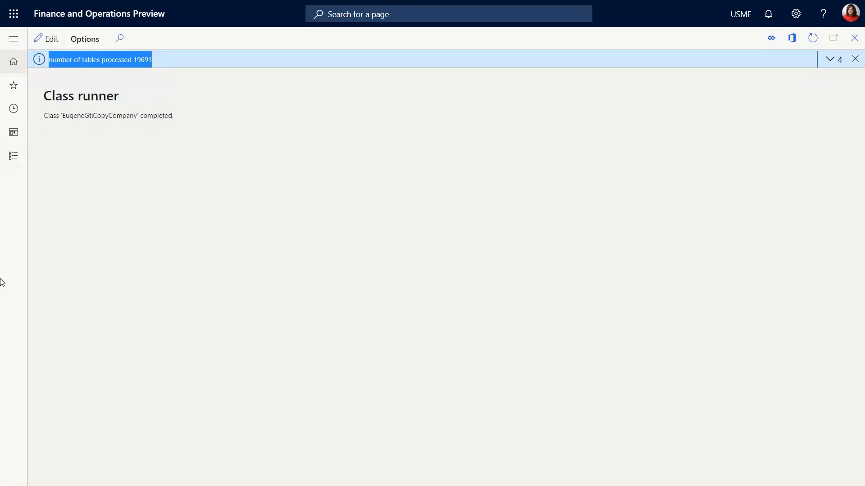
key("super")
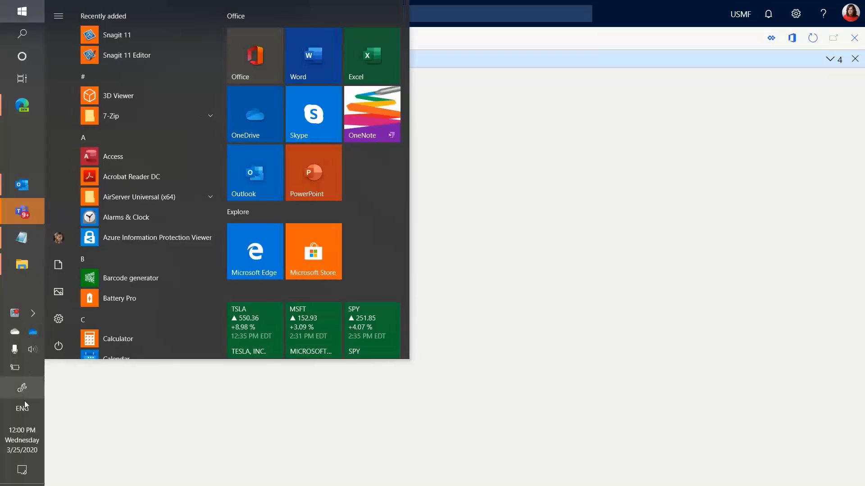
left_click(583, 296)
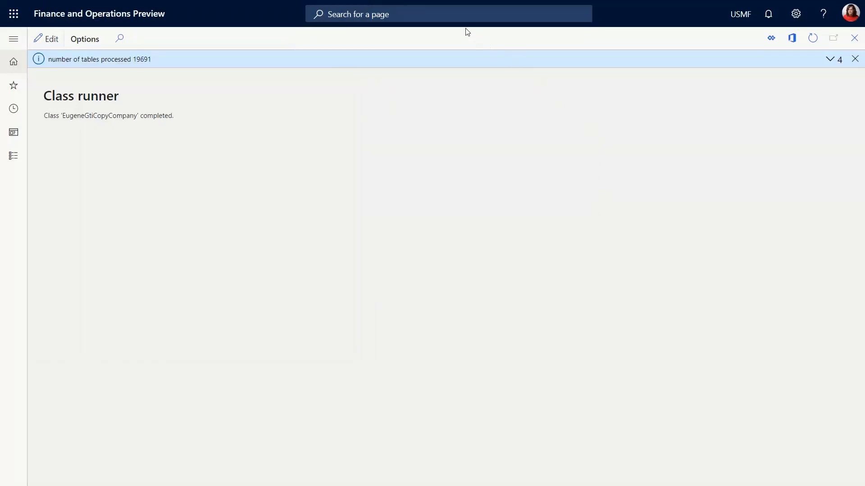
left_click(461, 15)
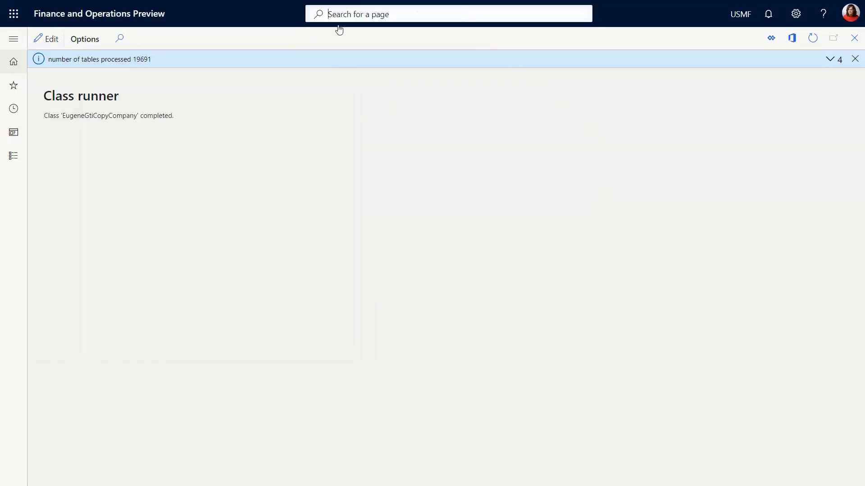
left_click(742, 14)
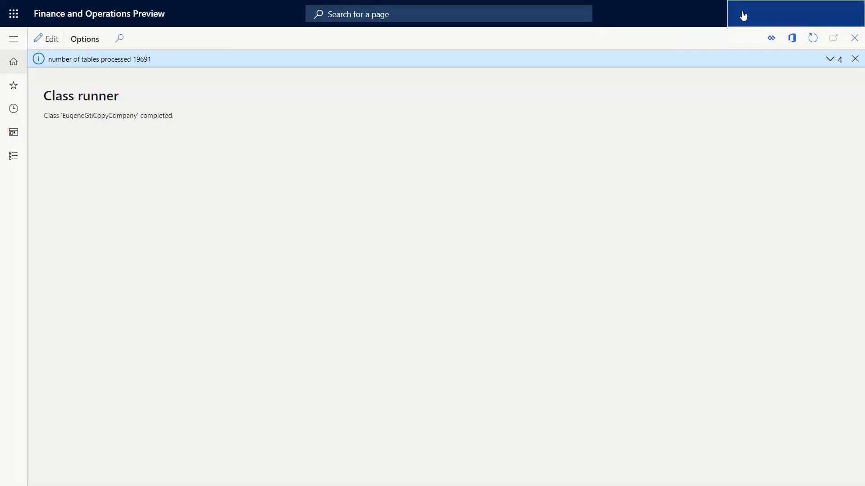
left_click(17, 64)
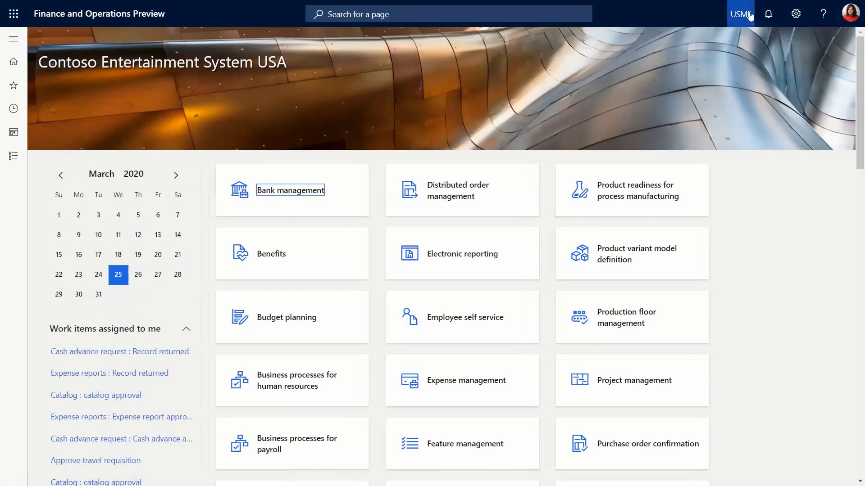
Switch the working company to USM3 and show the Modules list
left_click(740, 14)
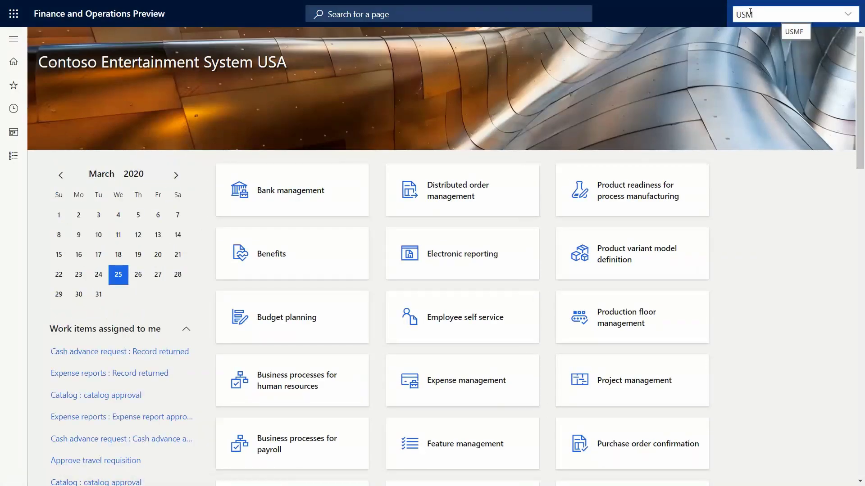
left_click(695, 36)
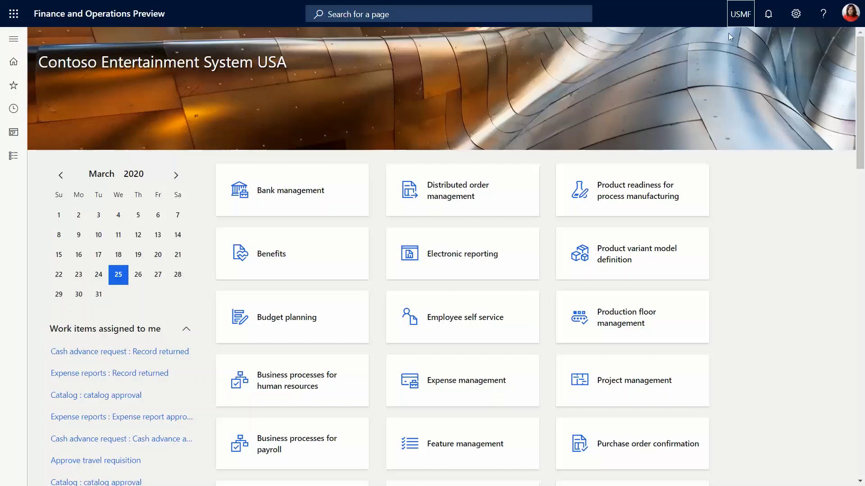
left_click(741, 14)
type("USM")
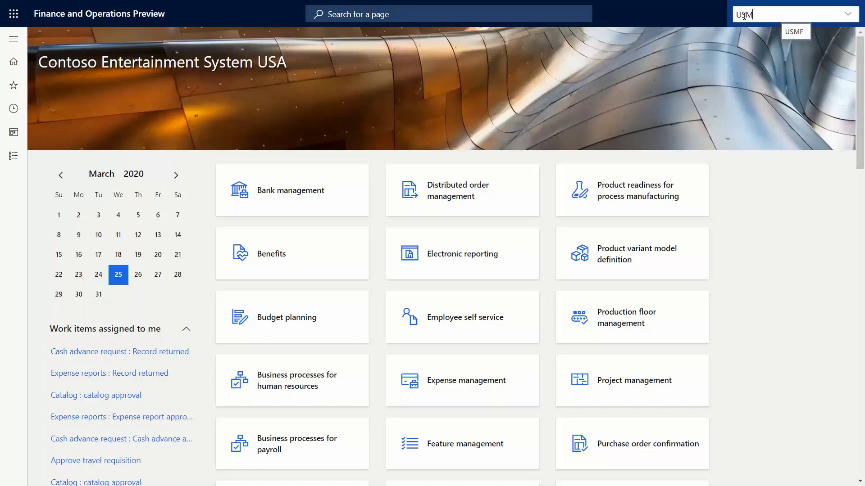
type("3")
key("Return")
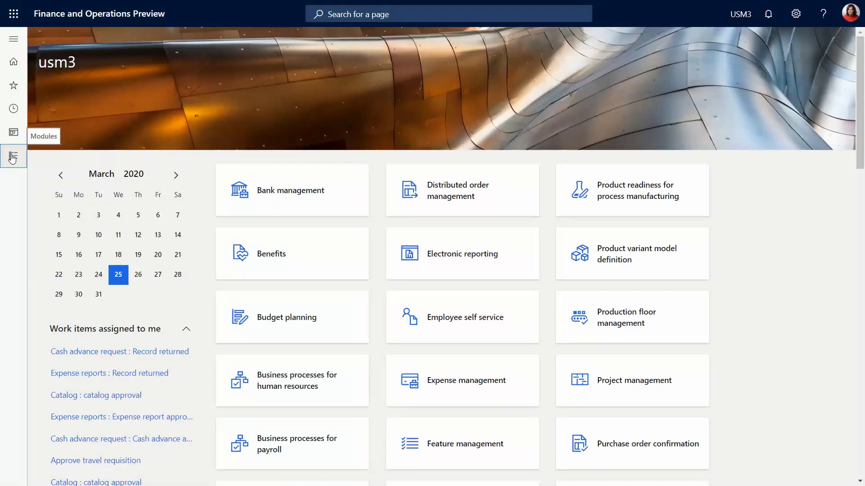
left_click(13, 156)
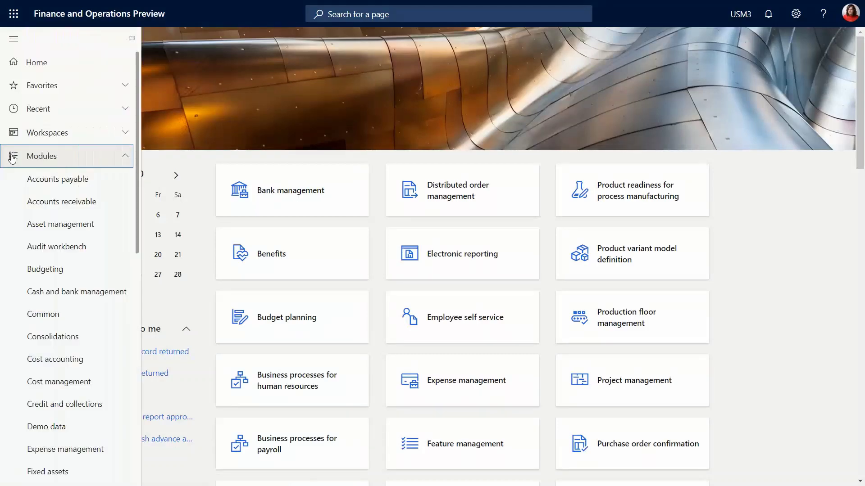
Open Accounts receivable > All sales orders to check copied orders 000735–000784
left_click(98, 204)
left_click(180, 184)
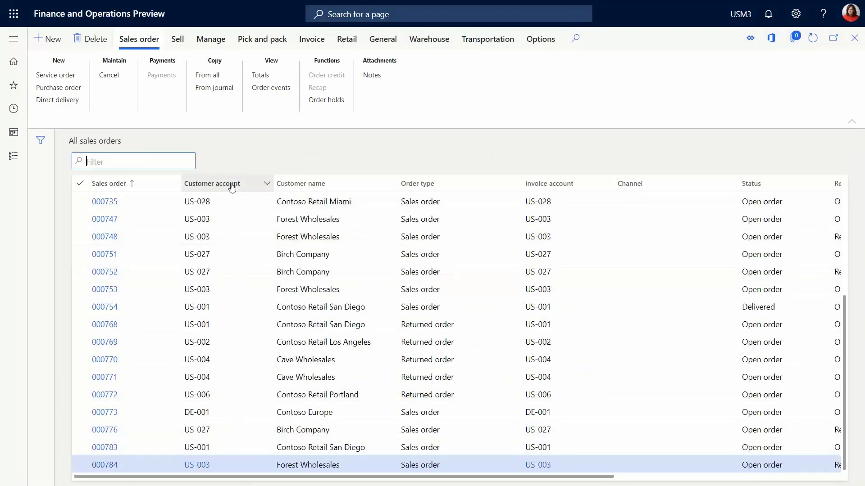
left_click(21, 39)
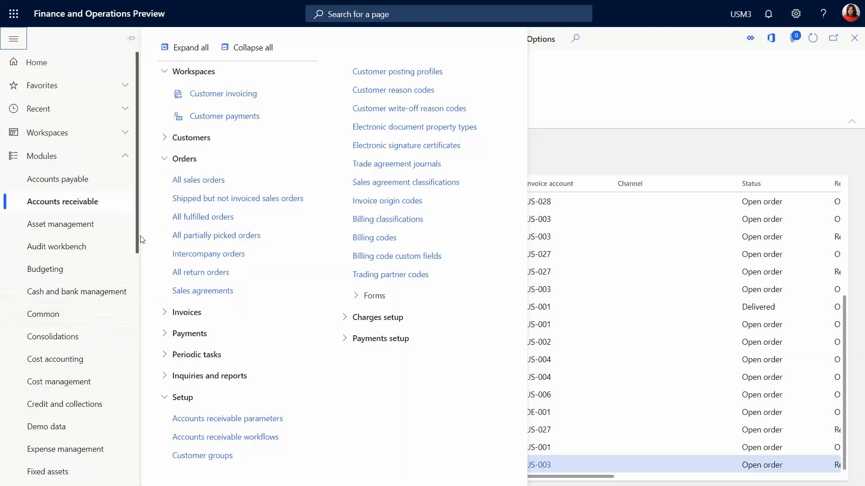
Open General ledger > Ledger reports > Ledger transaction list report dialog
left_click_drag(136, 237, 130, 332)
left_click(83, 327)
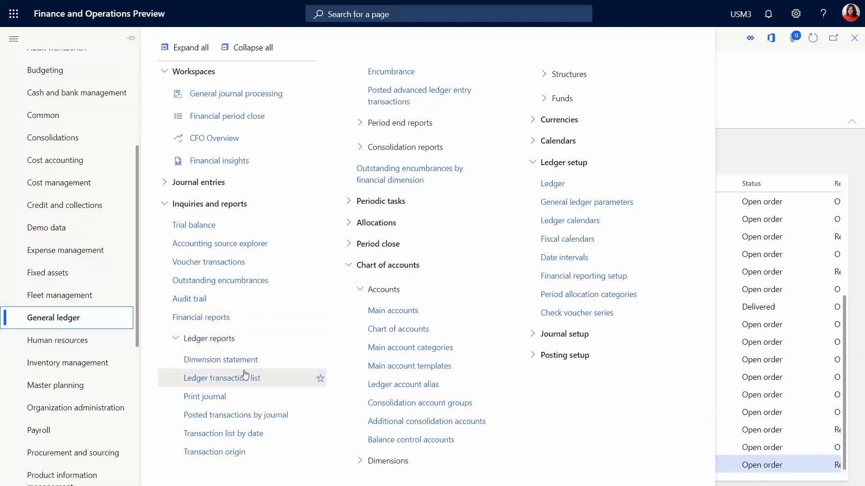
left_click(243, 378)
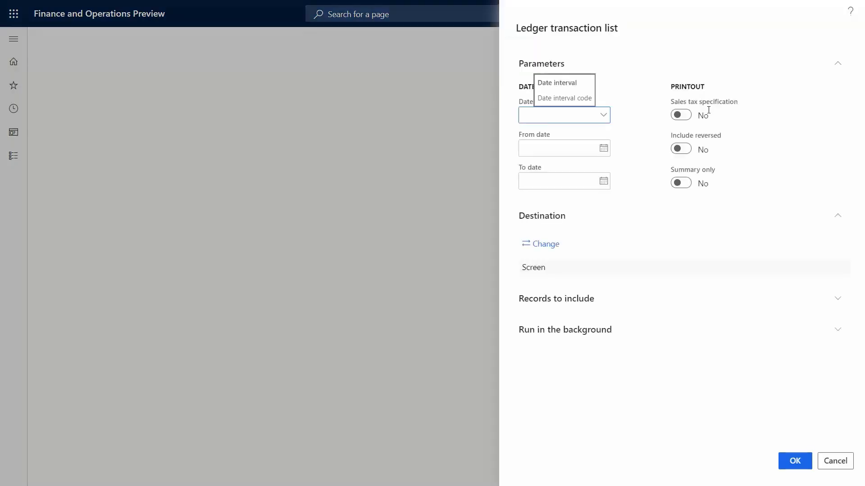
Run the usm3 Ledger transaction list for 1/13/2016 through 1/16/2016
left_click(572, 154)
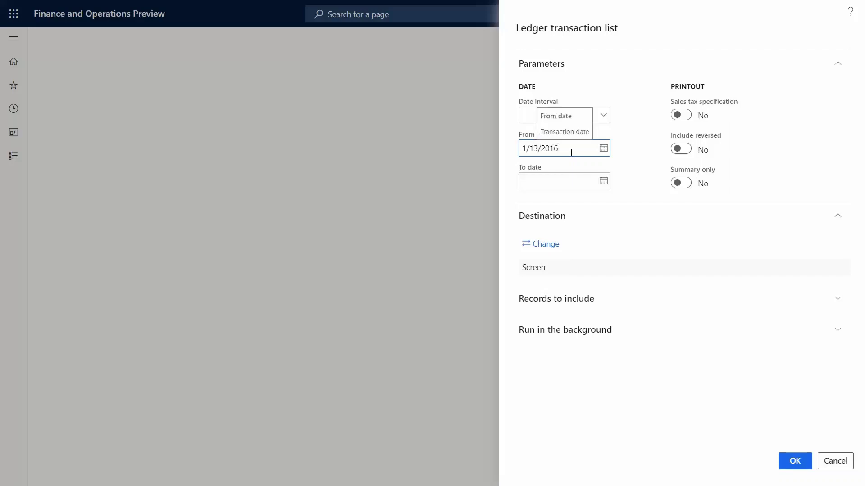
key("Tab")
type("1/16")
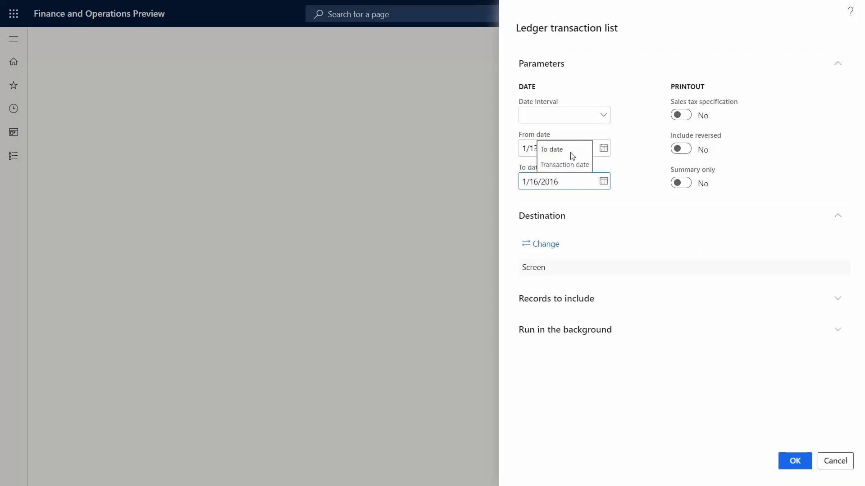
type("/2016")
key("Tab")
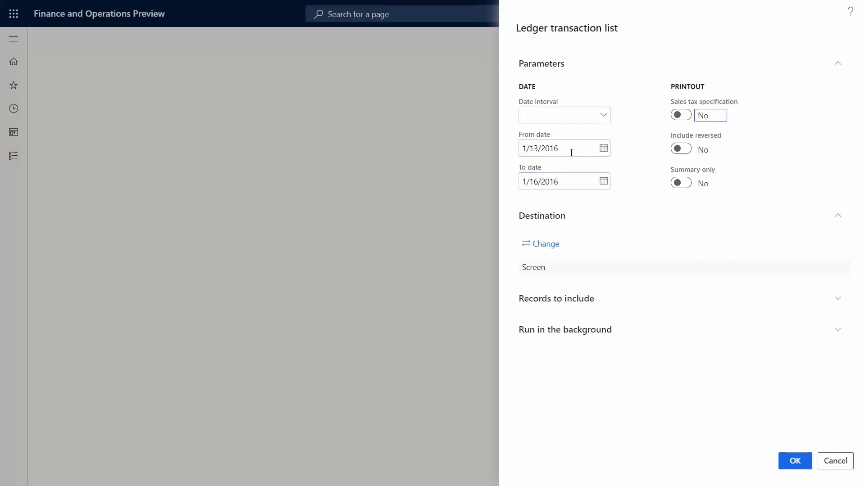
left_click(793, 462)
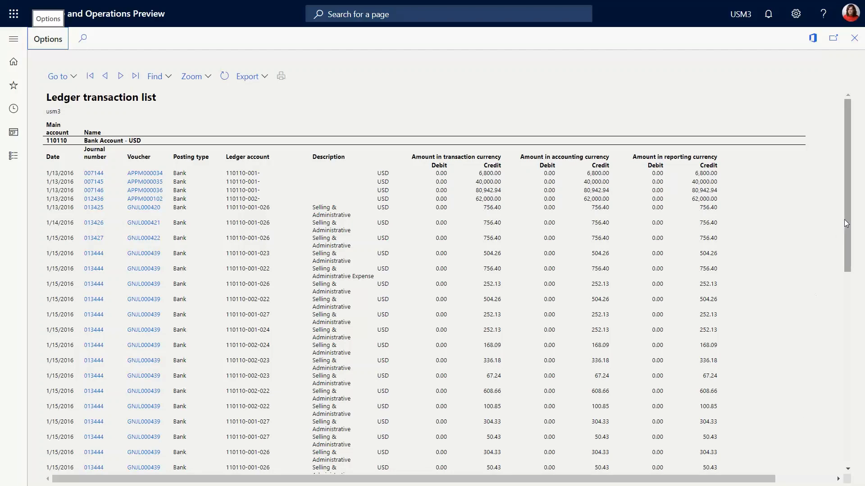
Drill into voucher GNJL000421 from the report to view its transactions
left_click_drag(844, 220, 801, 201)
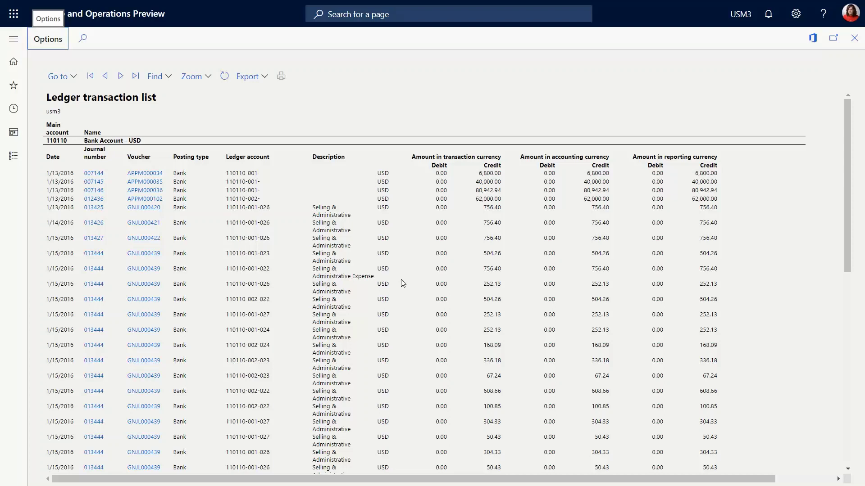
left_click(156, 224)
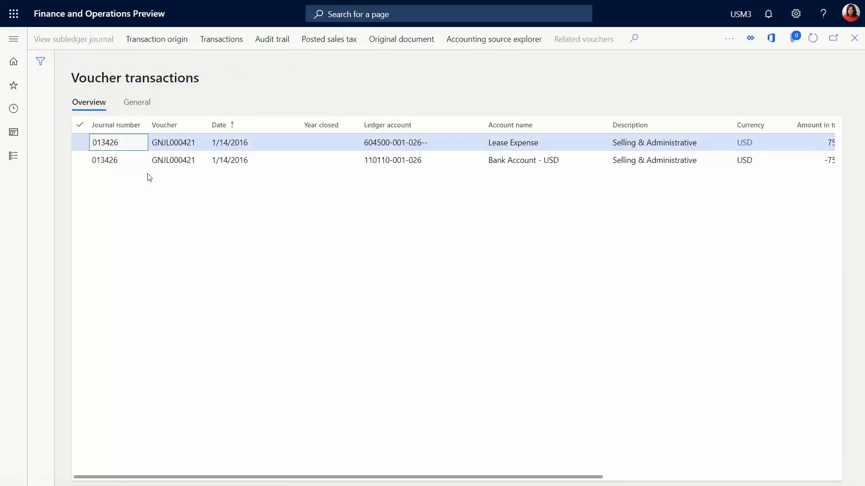
left_click(173, 160)
left_click(179, 142)
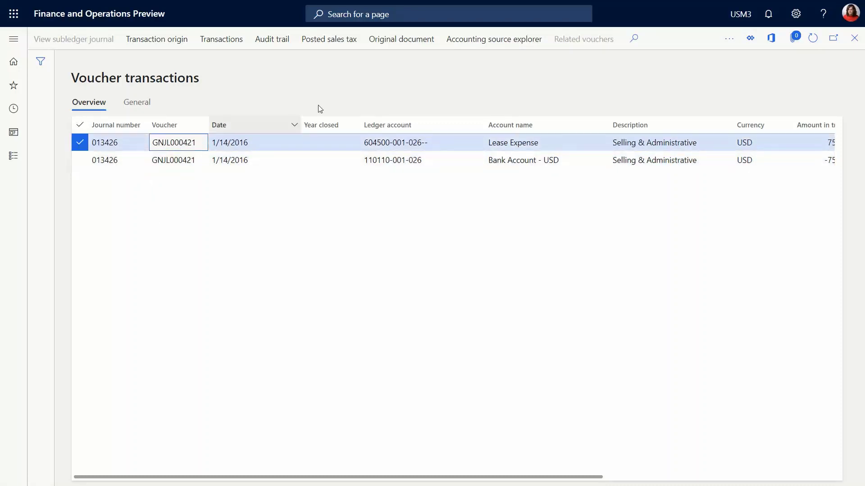